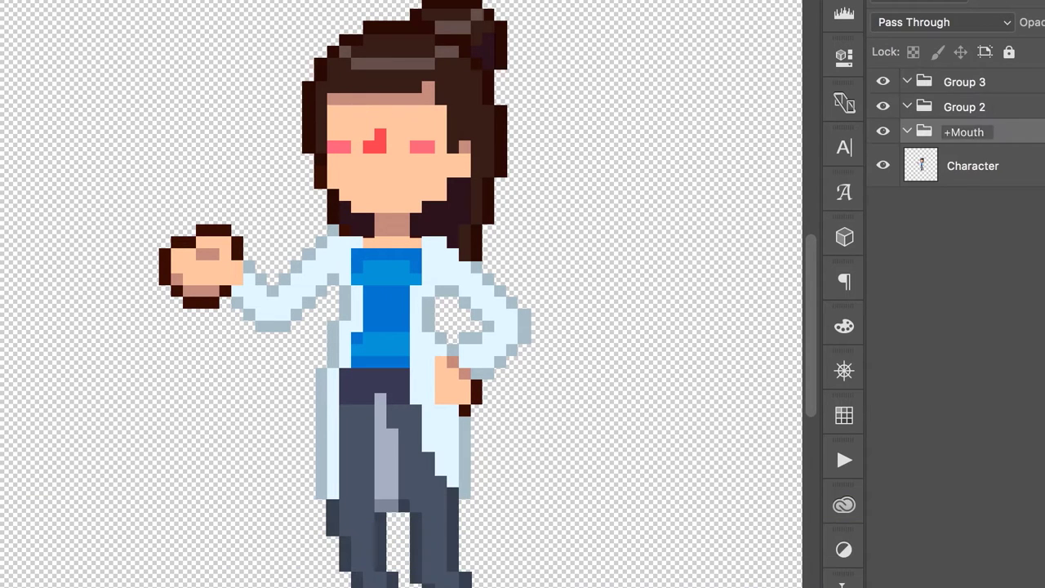
Rename Group 2 and Group 3 as the +Left Eye and +Right Eye groups.
double_click(967, 106)
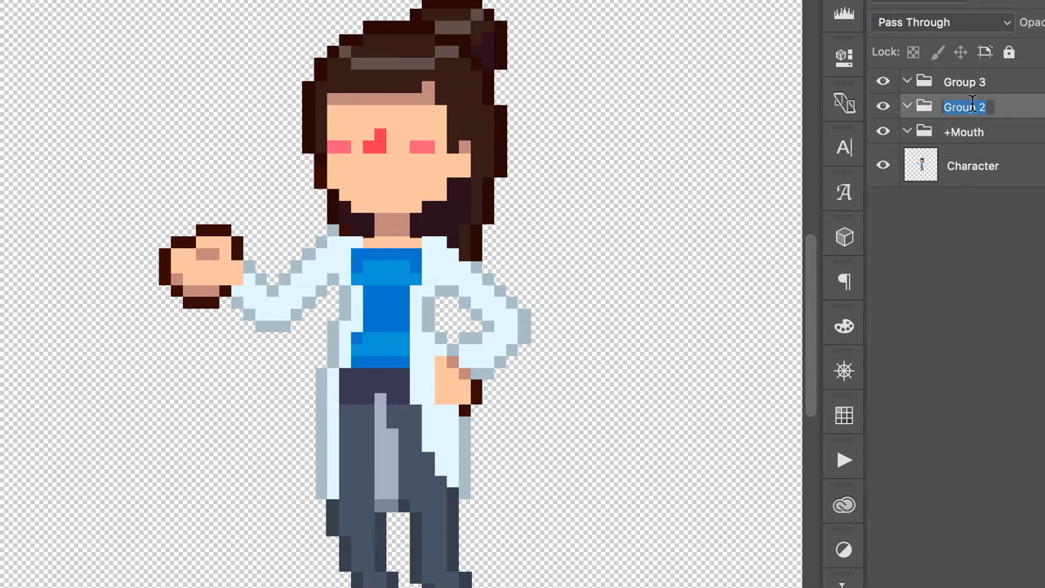
double_click(966, 83)
text(+)
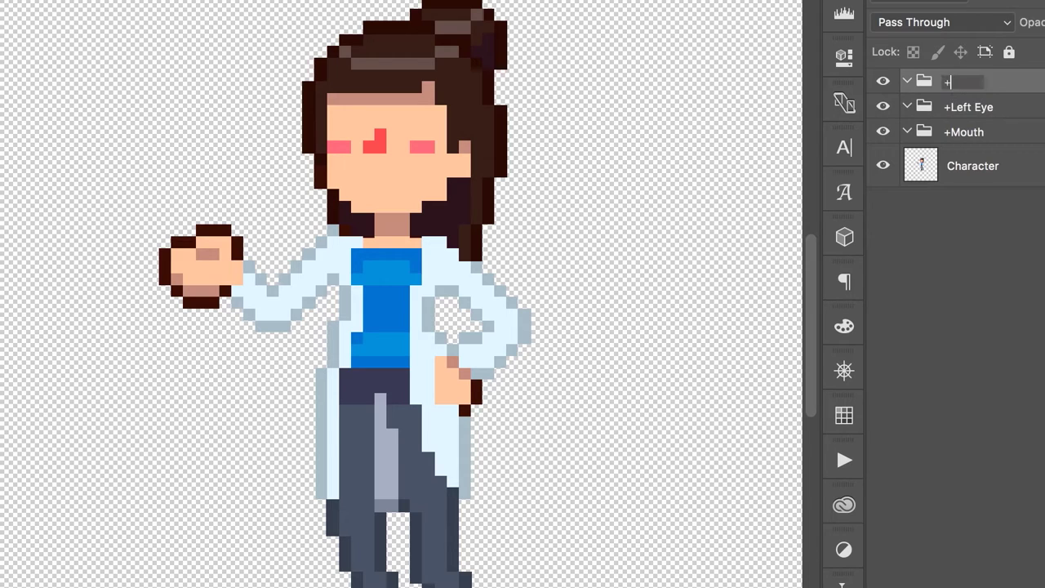
Add three layers to each eye group, naming the right ones Right Blink (b!) and Right Eyeball.
key(ctrl+alt+shift+n)
key(ctrl+alt+shift+n)
key(ctrl+alt+shift+n)
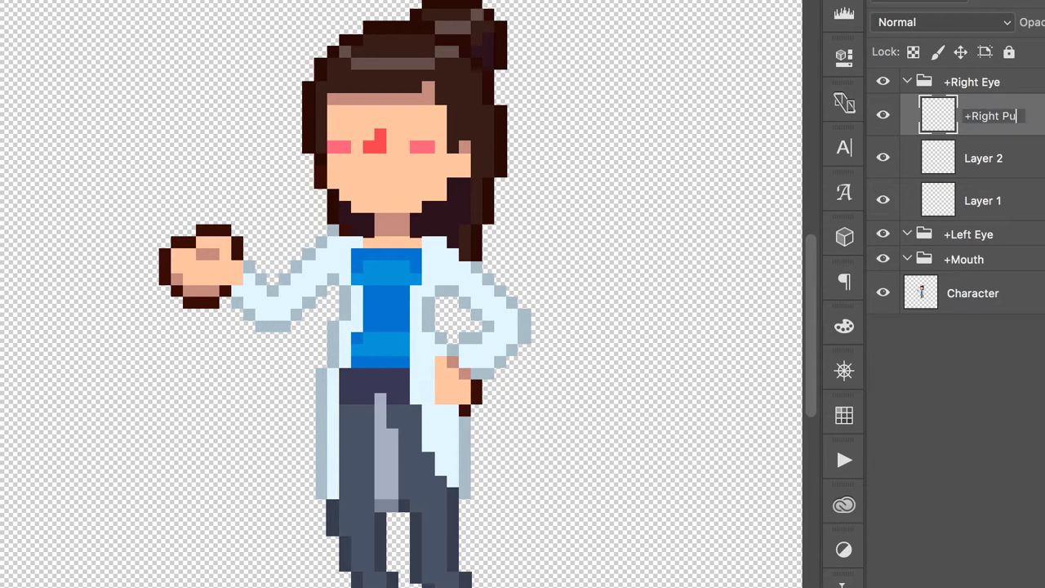
double_click(980, 160)
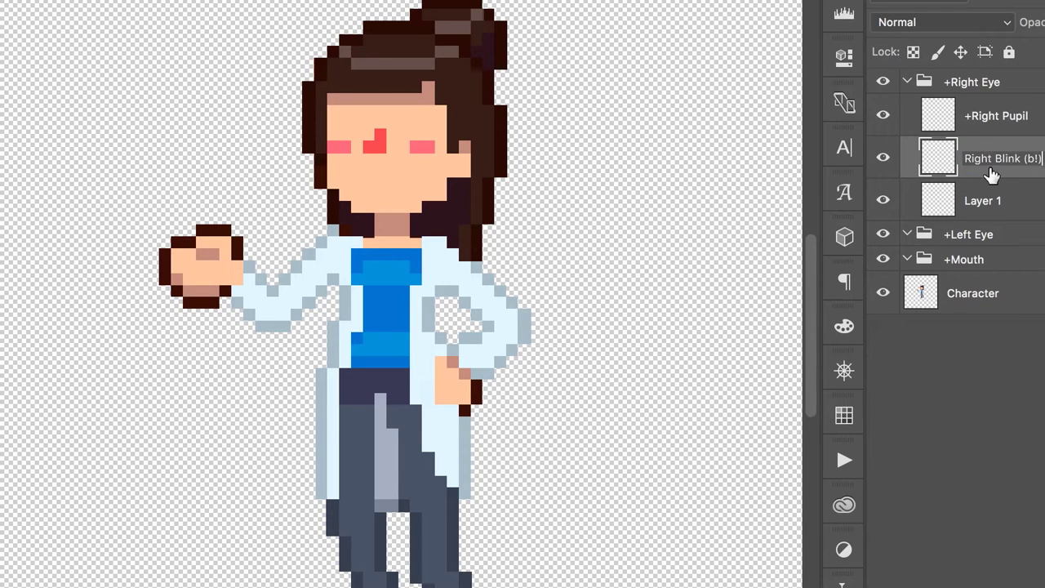
double_click(982, 204)
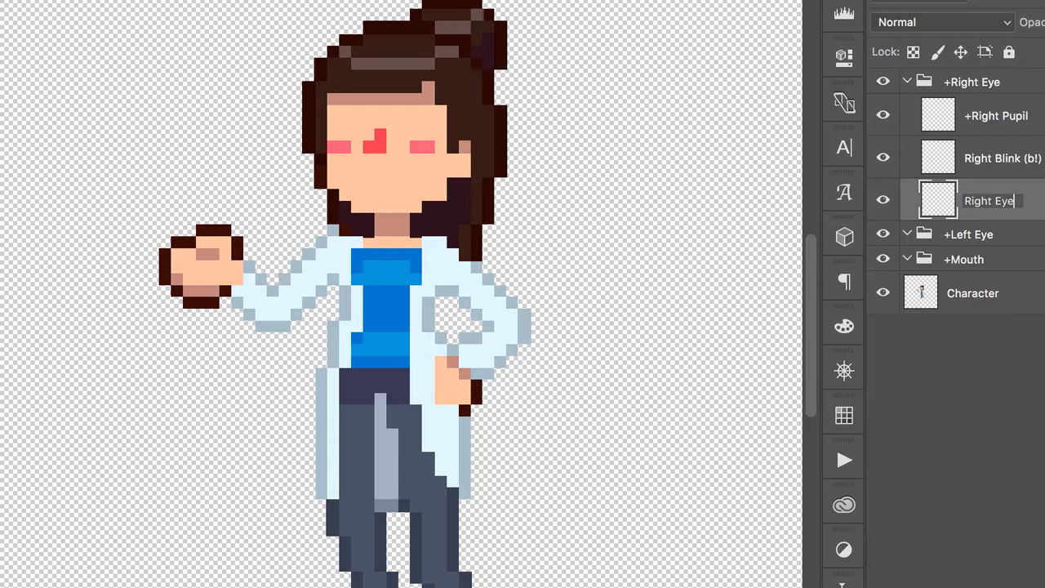
key(ctrl+shift+alt+n)
key(ctrl+shift+alt+n)
key(ctrl+shift+alt+n)
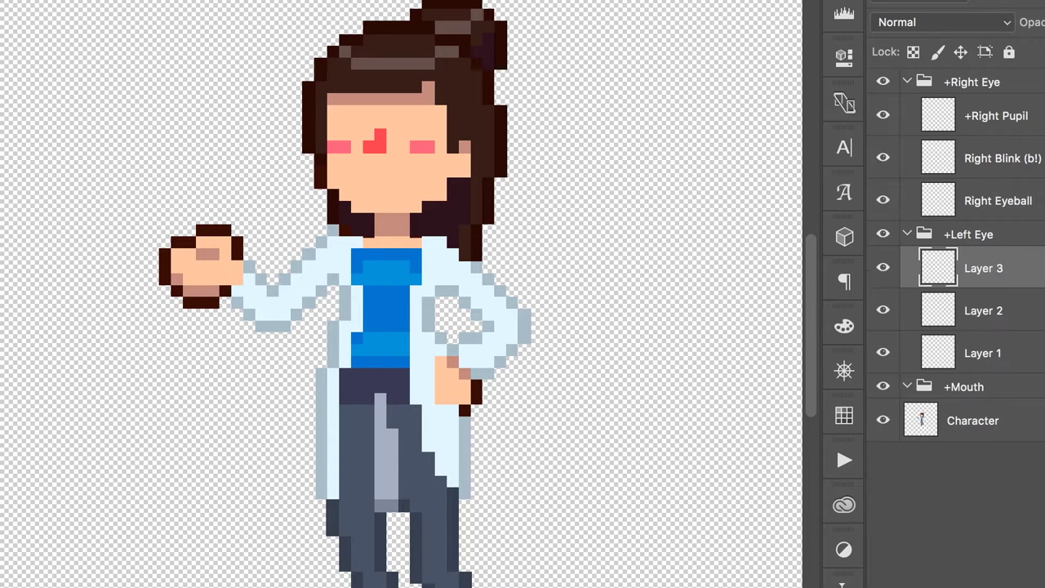
Name the left-eye layers +Left Pupil, Left Blink (b!) and Left Eyeball.
double_click(983, 268)
text(+Left Pupil)
double_click(983, 310)
text(Left Blink (b!))
double_click(982, 353)
text(Left Eyeball)
click(963, 386)
key(ctrl+shift+alt+n)
key(ctrl+shift+alt+n)
key(ctrl+shift+alt+n)
key(ctrl+shift+alt+n)
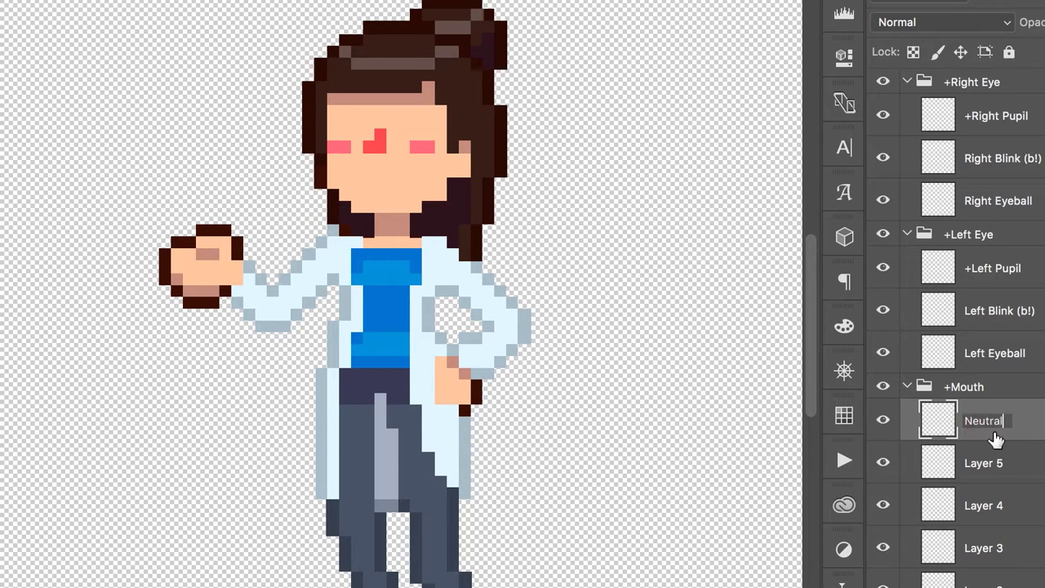
Name the mouth layers Smile, Surprised, Th and Ee, starting on the last one.
double_click(983, 463)
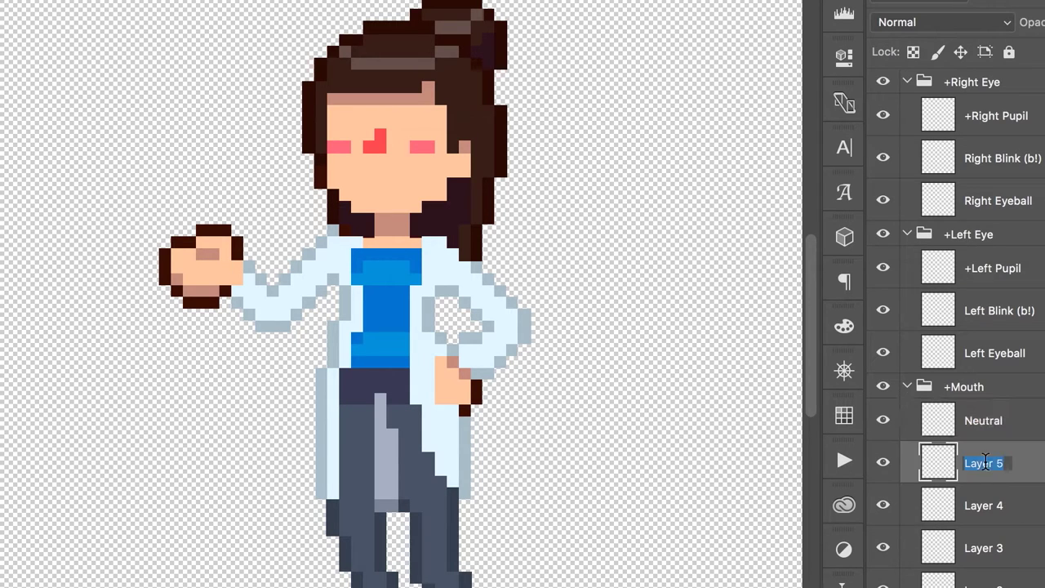
double_click(983, 506)
text(Surprised)
key(Tab)
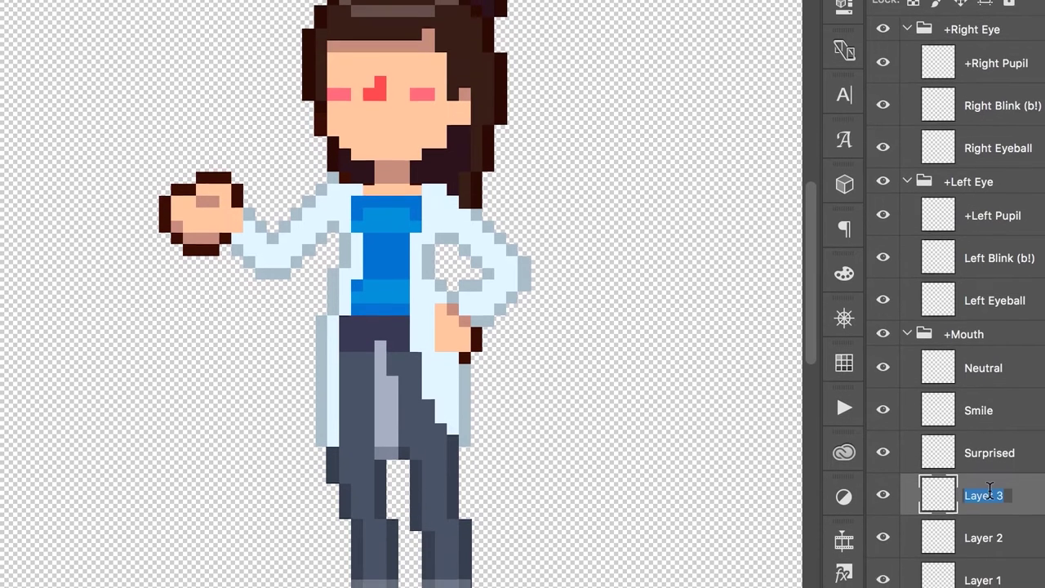
text(Th)
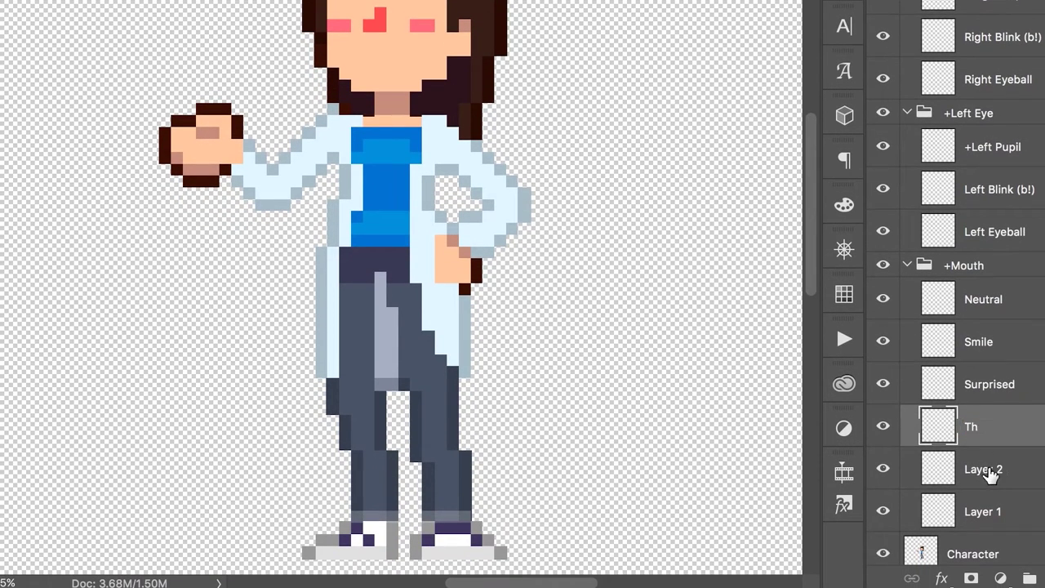
double_click(999, 470)
text(Ee)
double_click(978, 511)
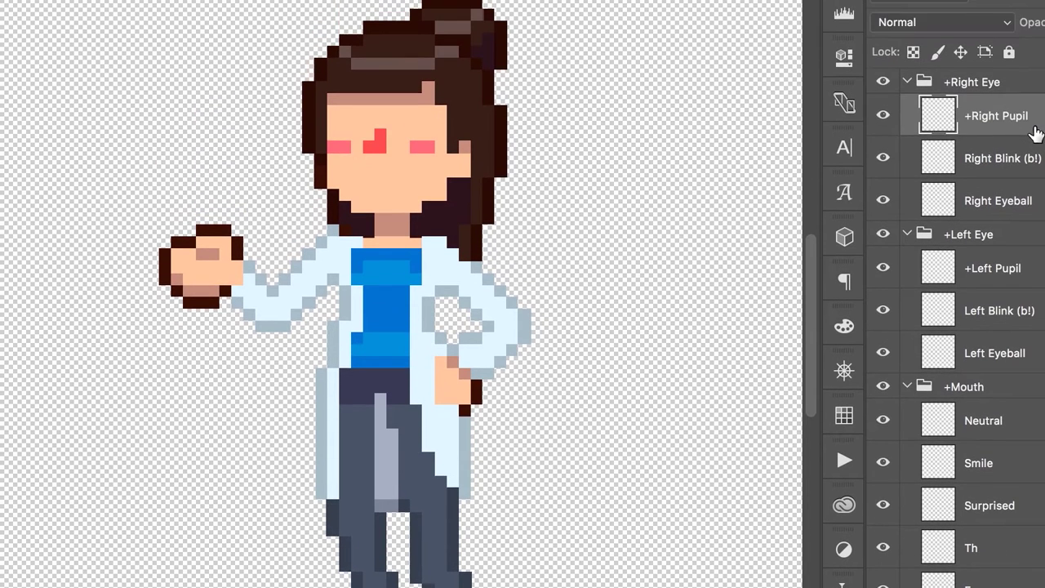
Preview the Right Blink (b!) and Neutral layers, collapse all three groups, and save.
click(883, 157)
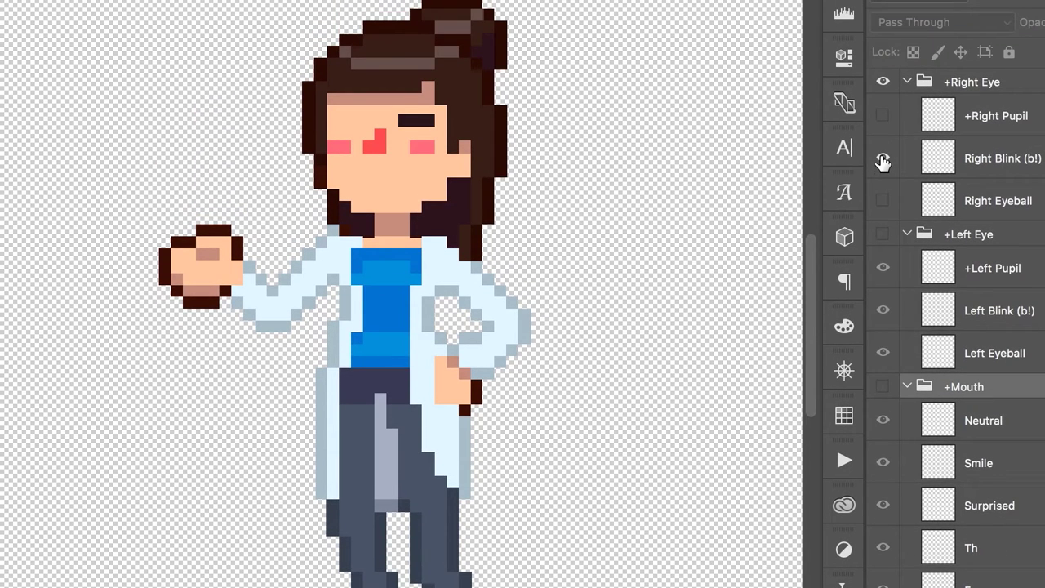
click(891, 472)
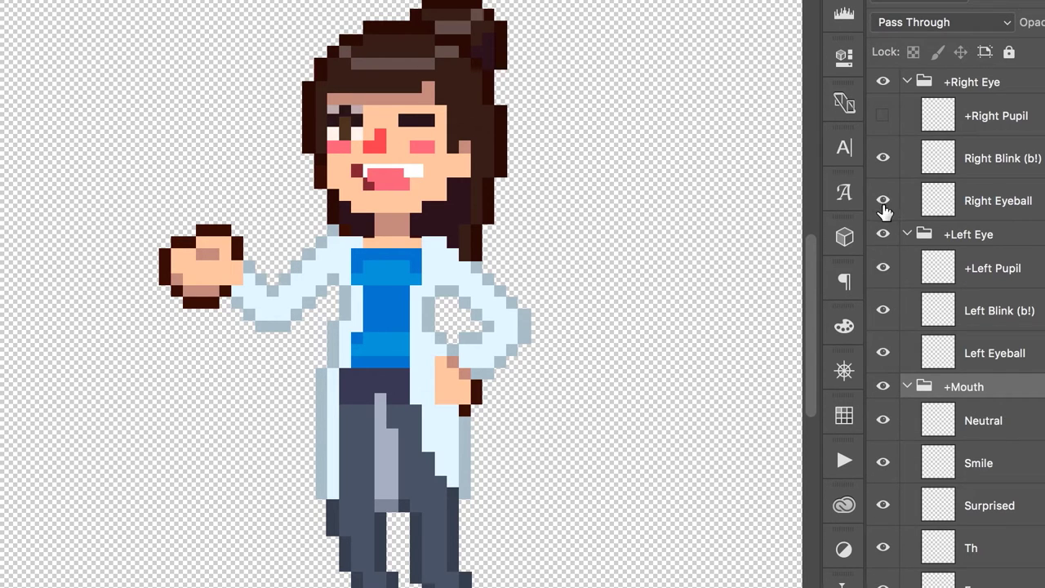
click(906, 82)
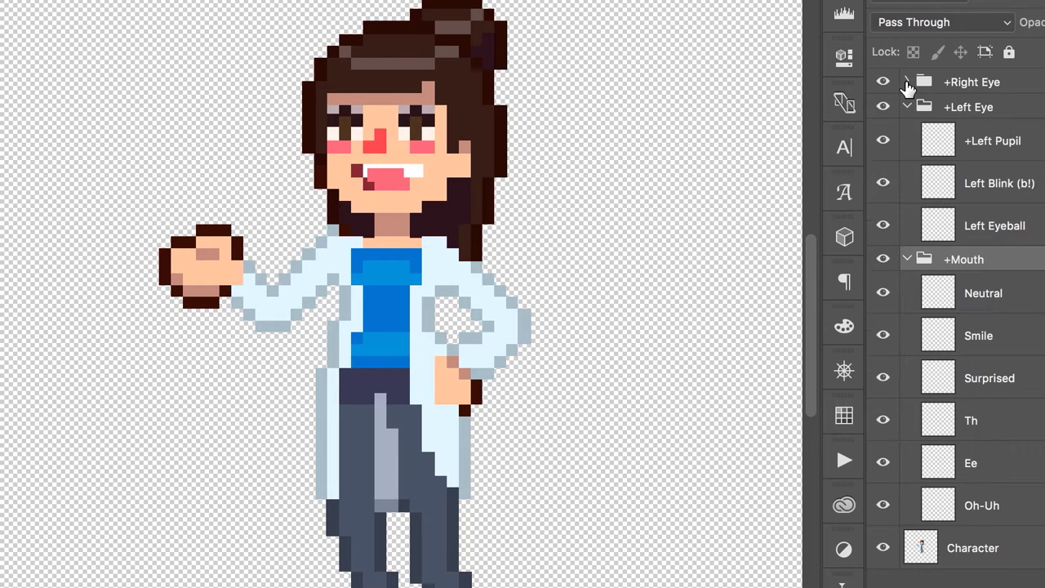
click(906, 106)
click(906, 134)
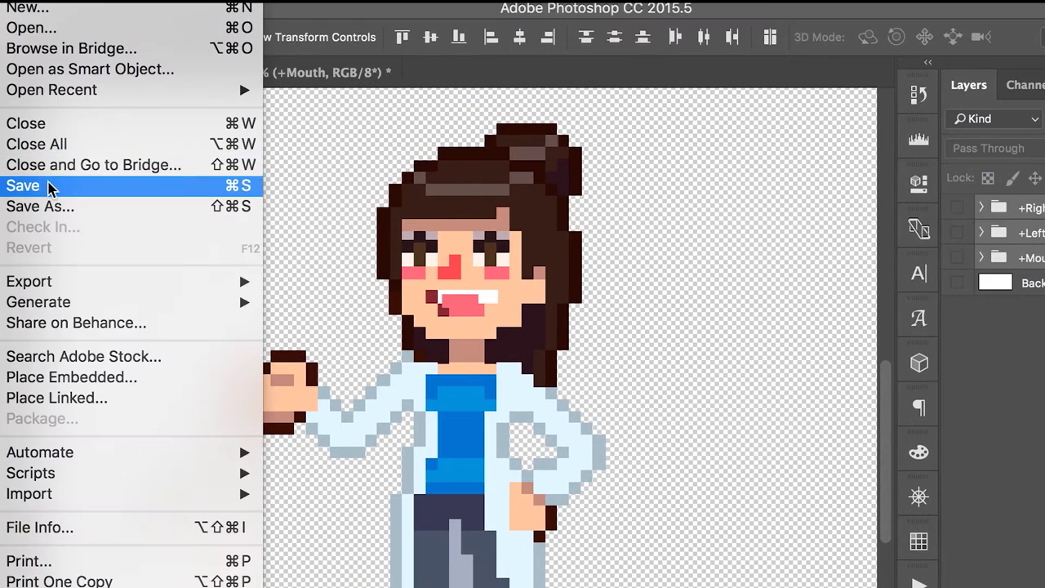
click(4, 163)
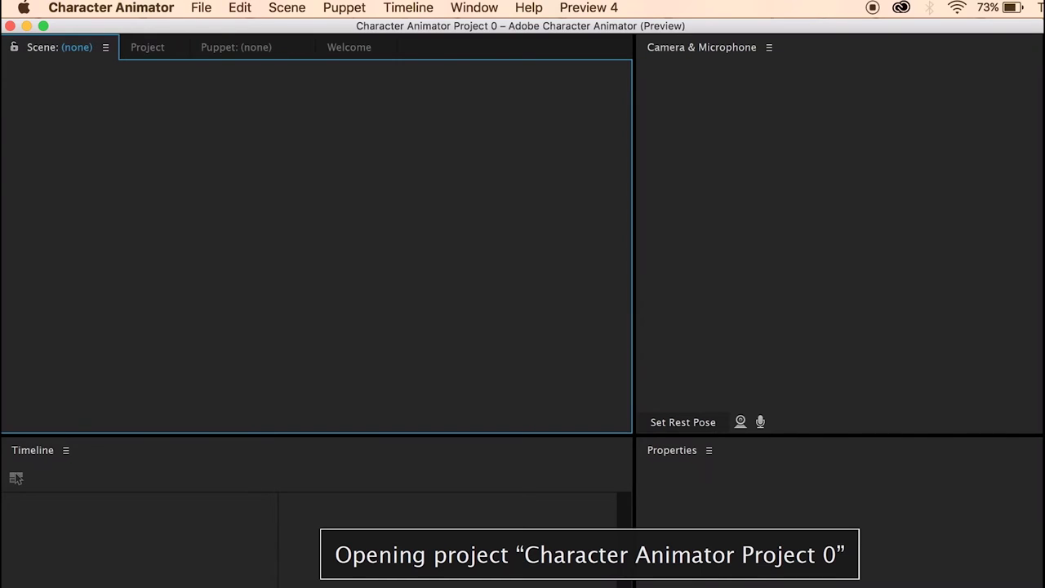
Start a new project, keeping the default name Character Animator Project 4.
click(201, 7)
click(211, 31)
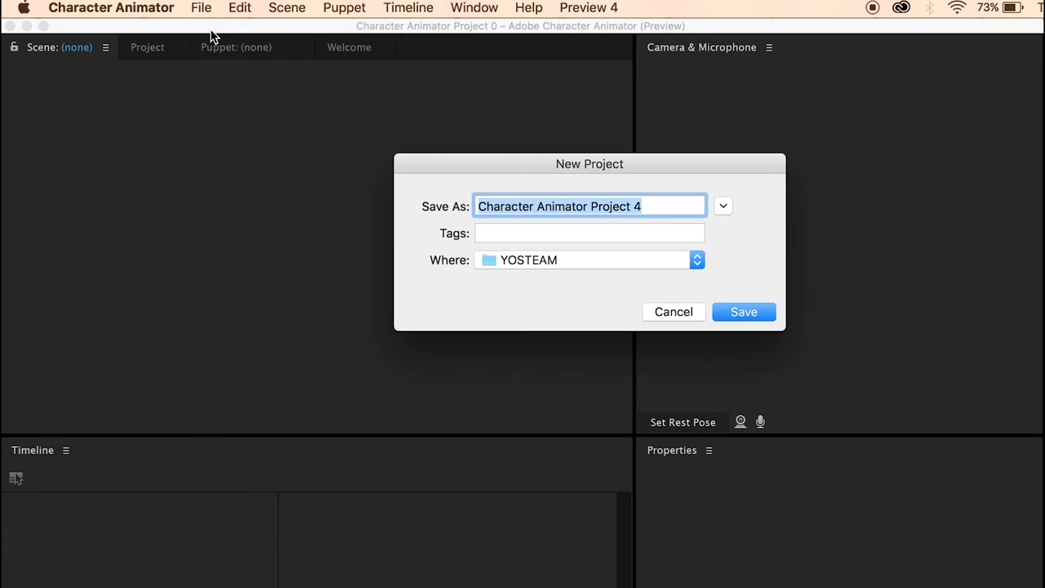
click(743, 312)
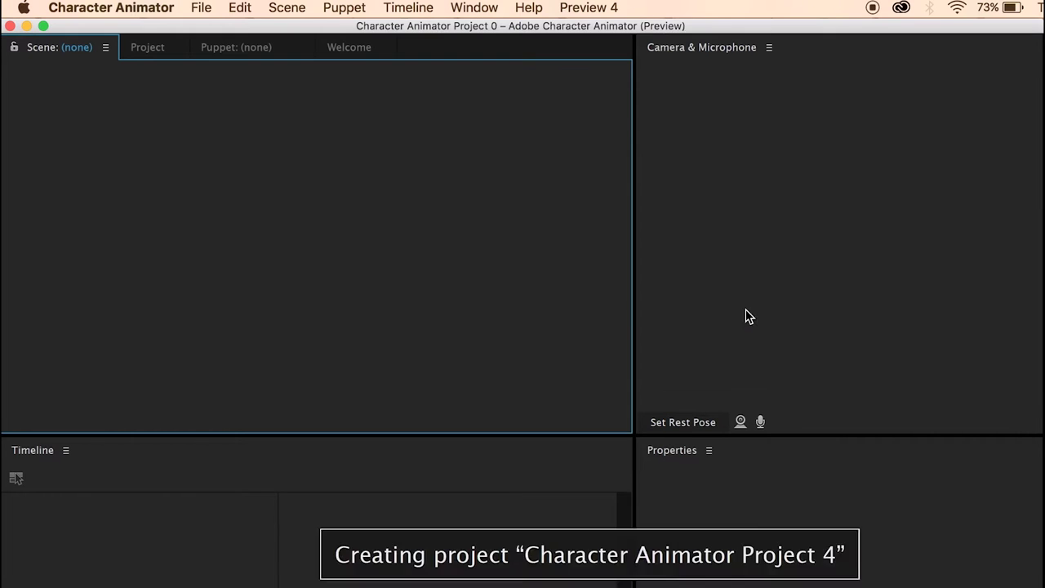
Import pixel_mini_me_lab.psd as a puppet and add it to a new scene.
click(201, 8)
click(226, 187)
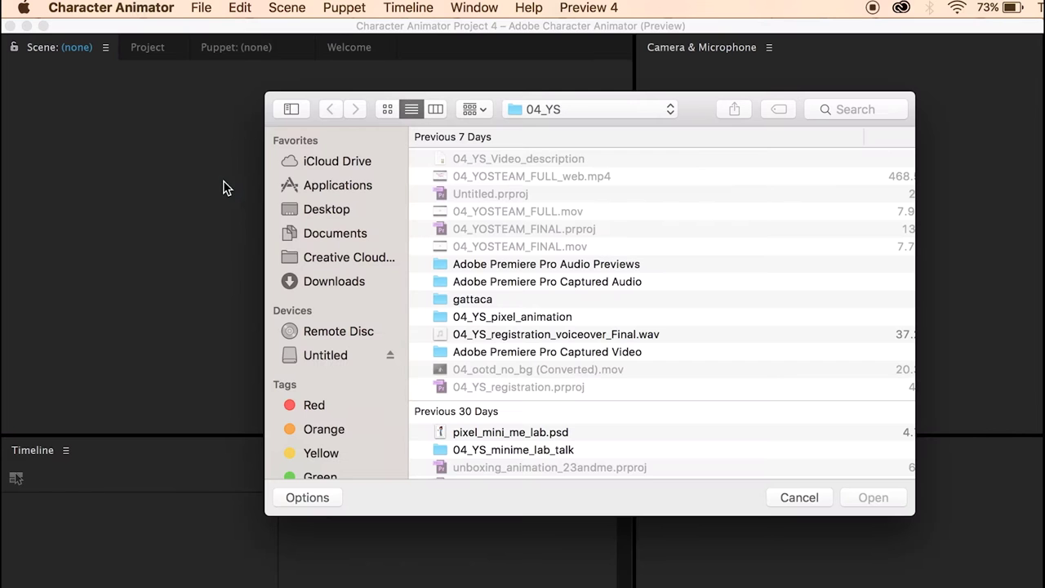
double_click(500, 432)
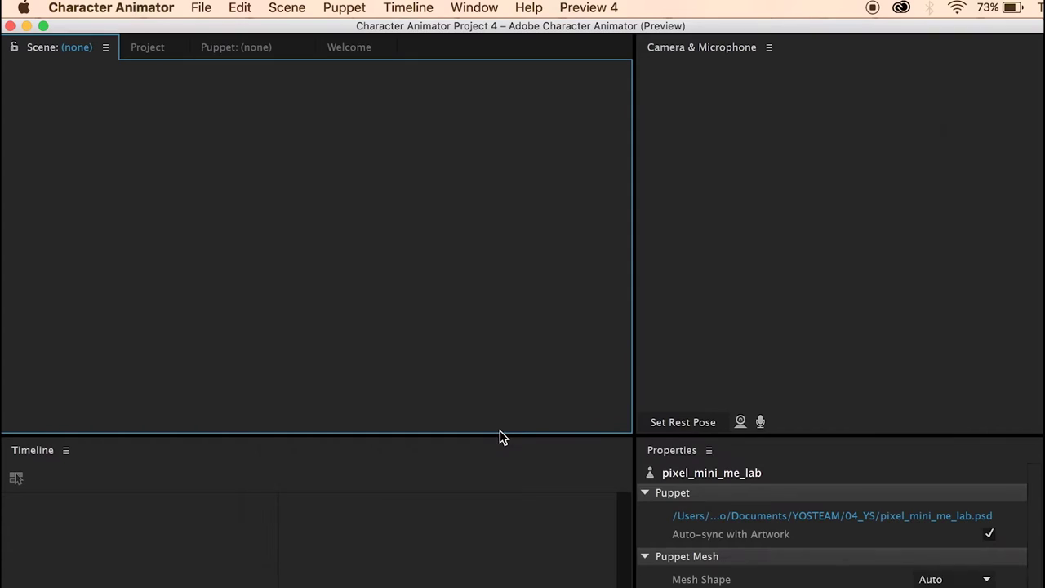
click(290, 9)
click(298, 58)
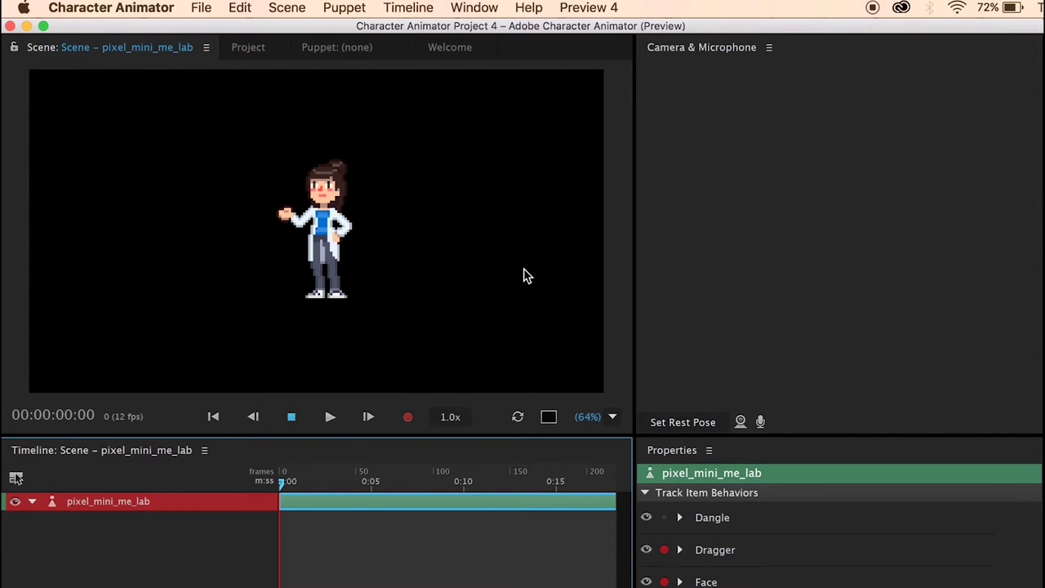
Zoom onto the puppet's face, inspect its Lip Sync and Face settings, then enable the webcam.
drag(584, 425, 875, 436)
drag(351, 156, 339, 322)
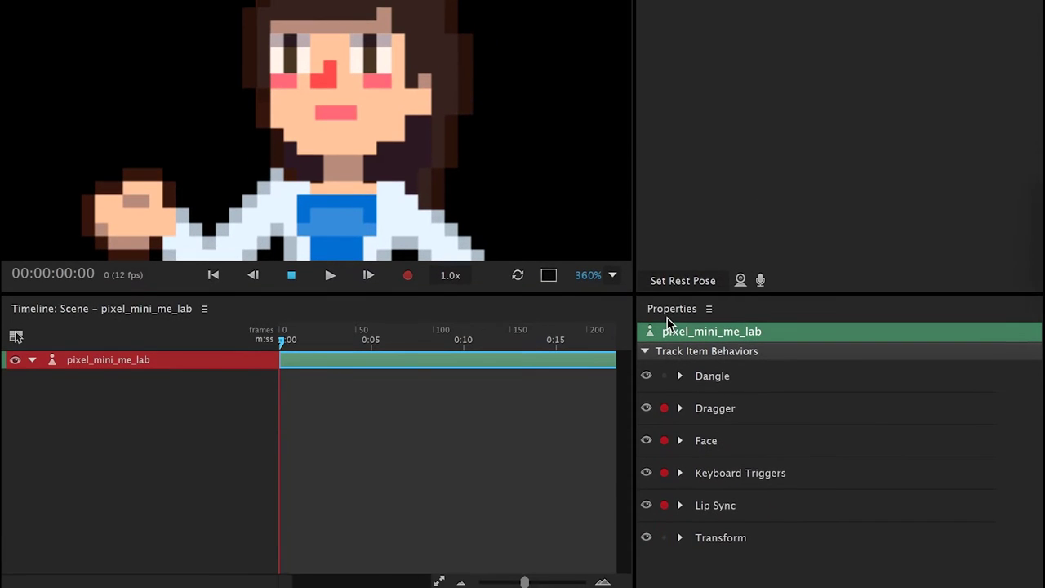
click(680, 506)
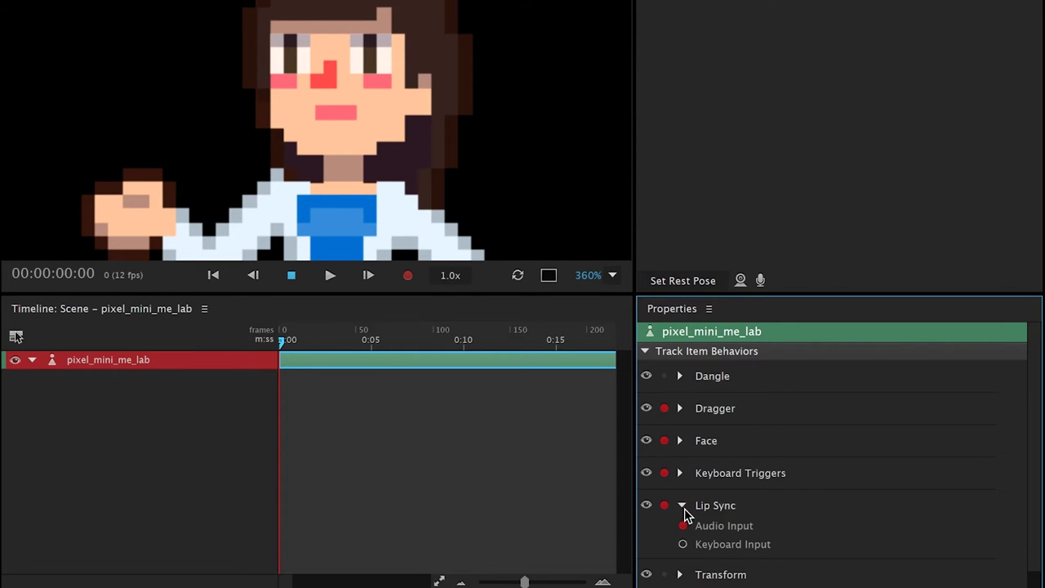
click(681, 506)
click(680, 441)
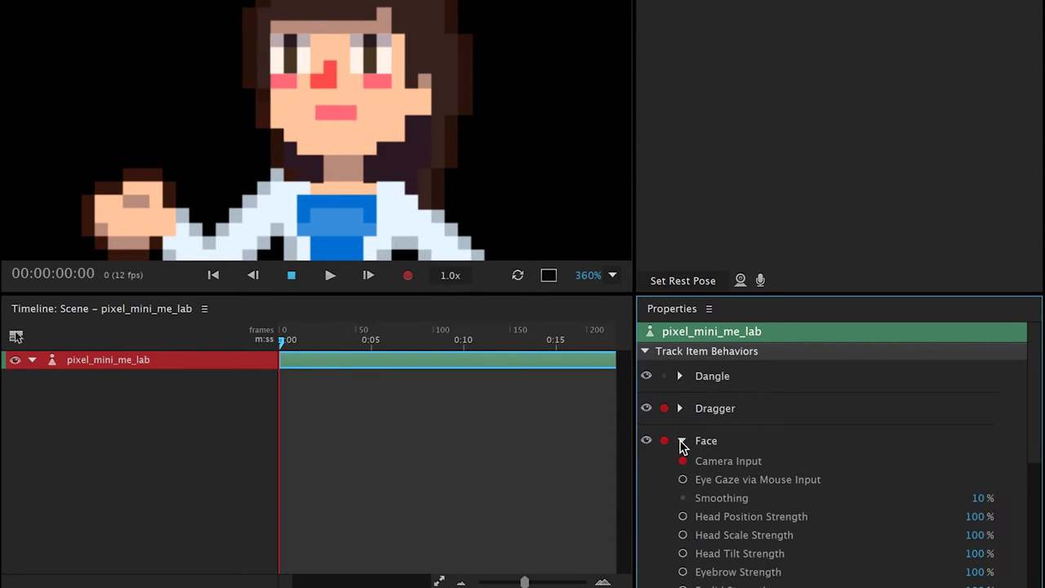
click(682, 441)
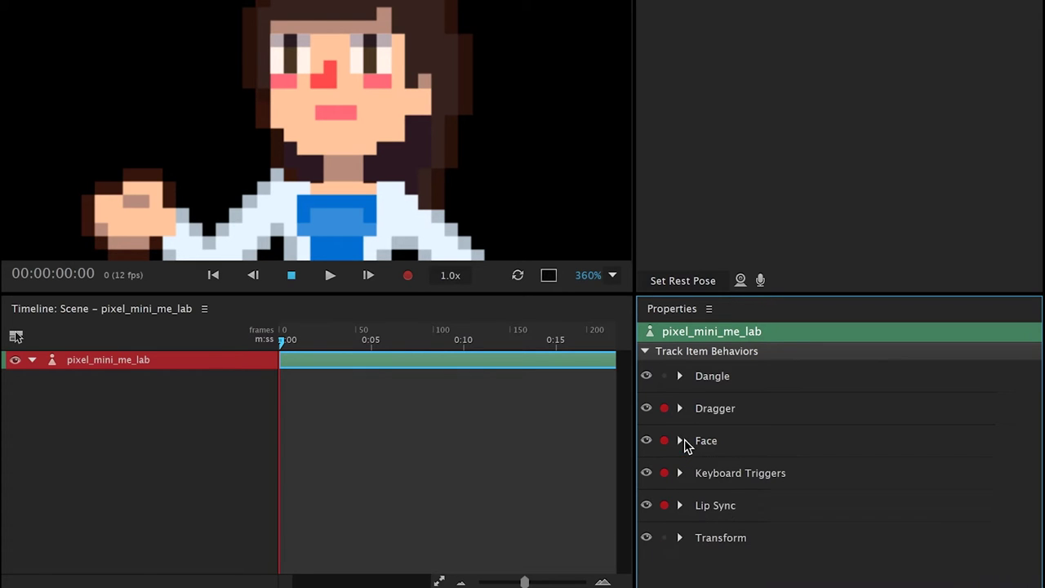
drag(636, 281, 478, 281)
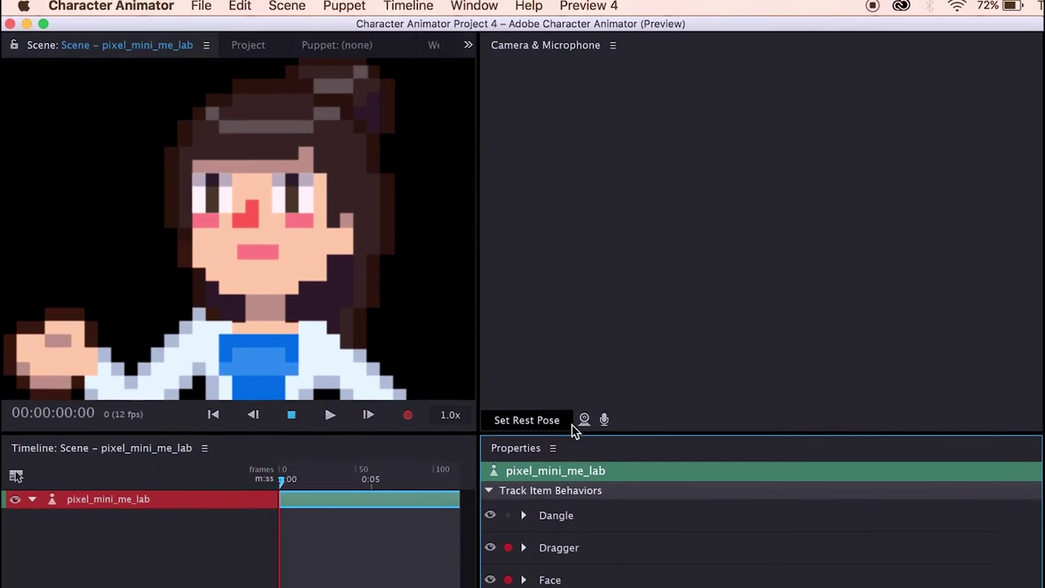
click(584, 423)
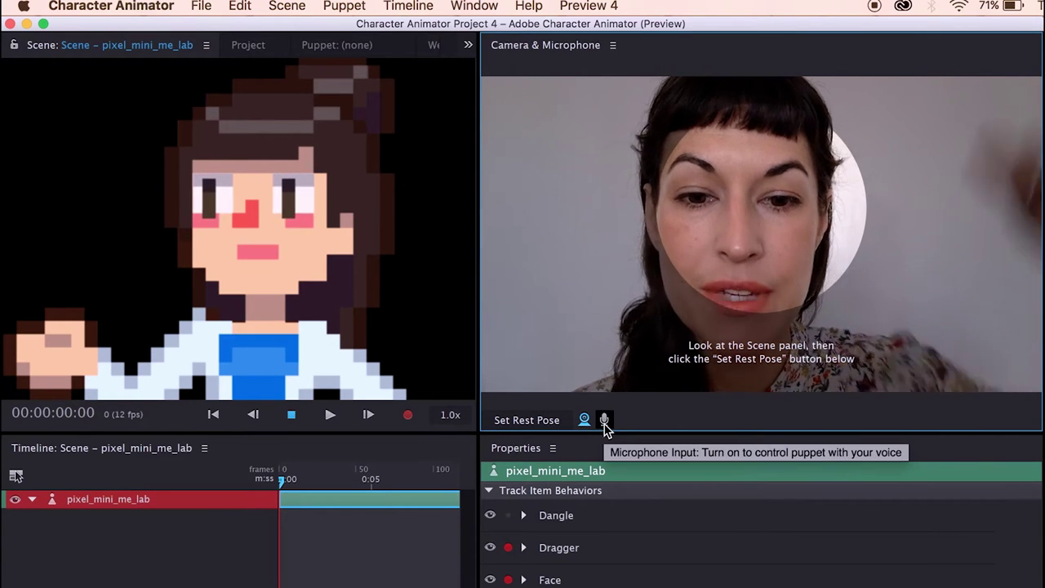
Enable microphone input and set the rest pose to calibrate face tracking.
click(604, 421)
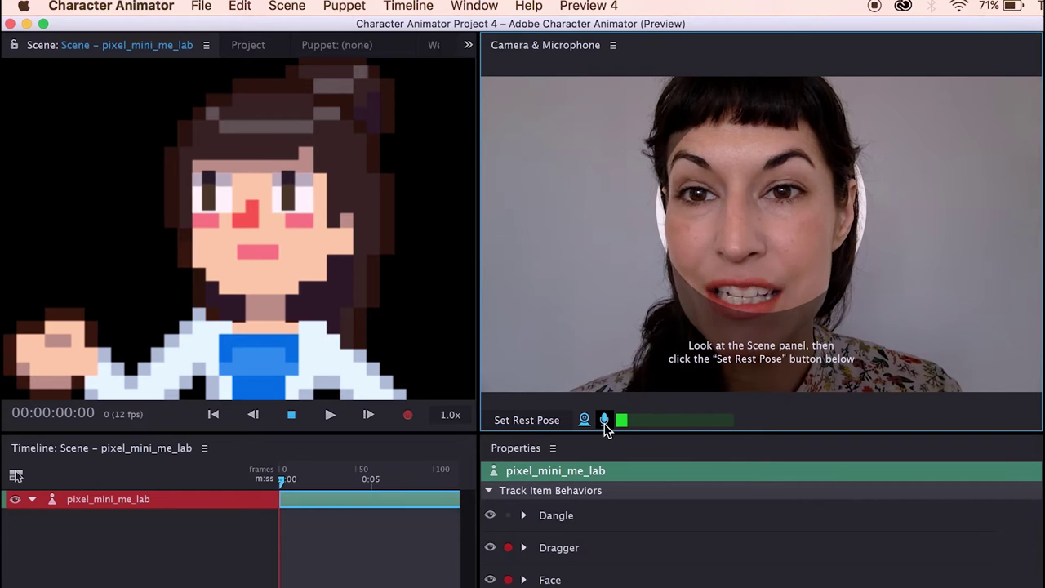
click(531, 420)
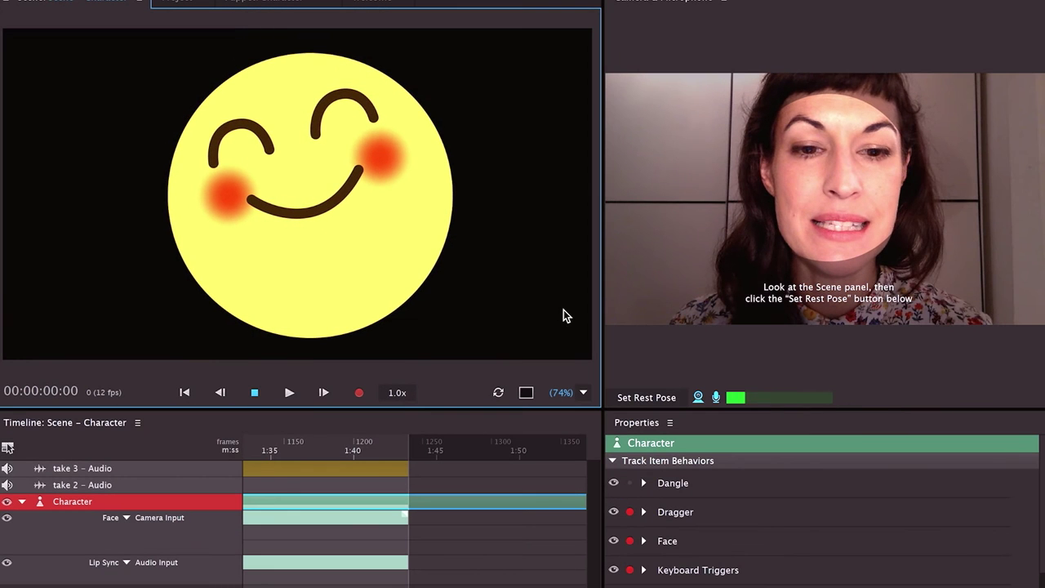
Set a fresh rest pose so face tracking locks onto the current neutral face.
click(645, 397)
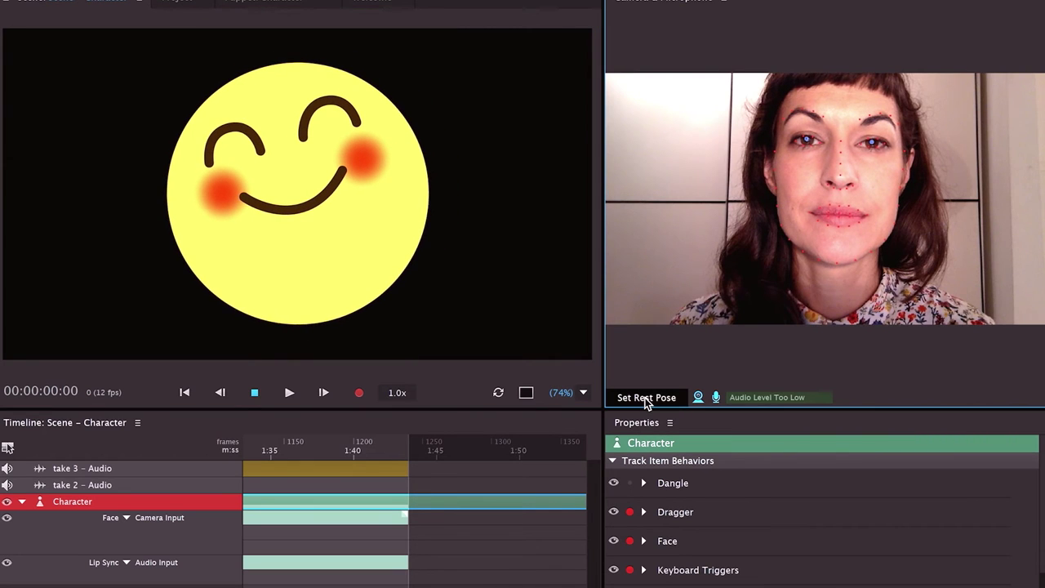